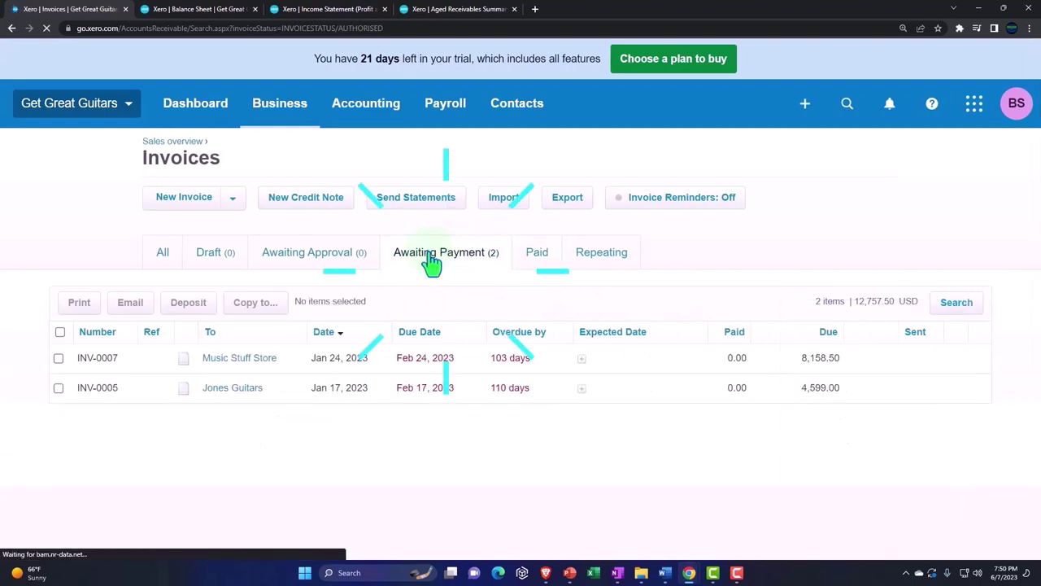
Open the Contacts menu from the Invoices page, then close it again
{"action": "left_click", "coordinate": [525, 116]}
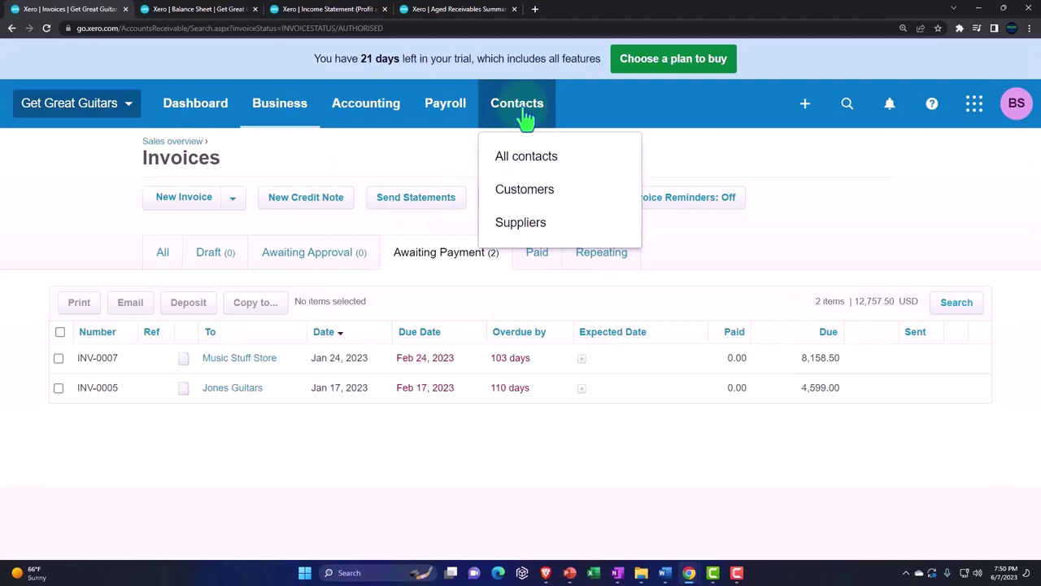
{"action": "left_click", "coordinate": [525, 118]}
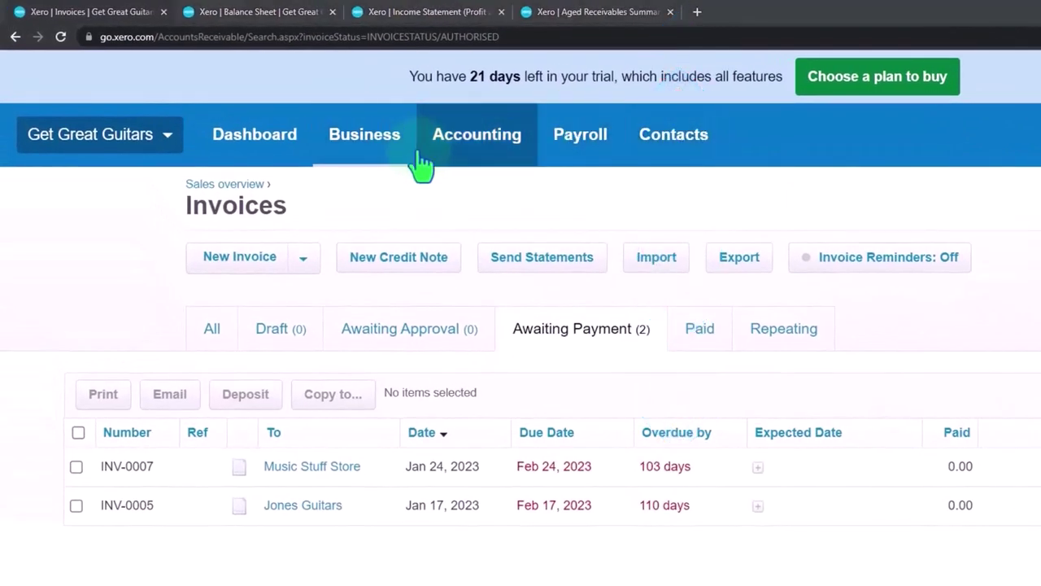
{"action": "left_click", "coordinate": [281, 12]}
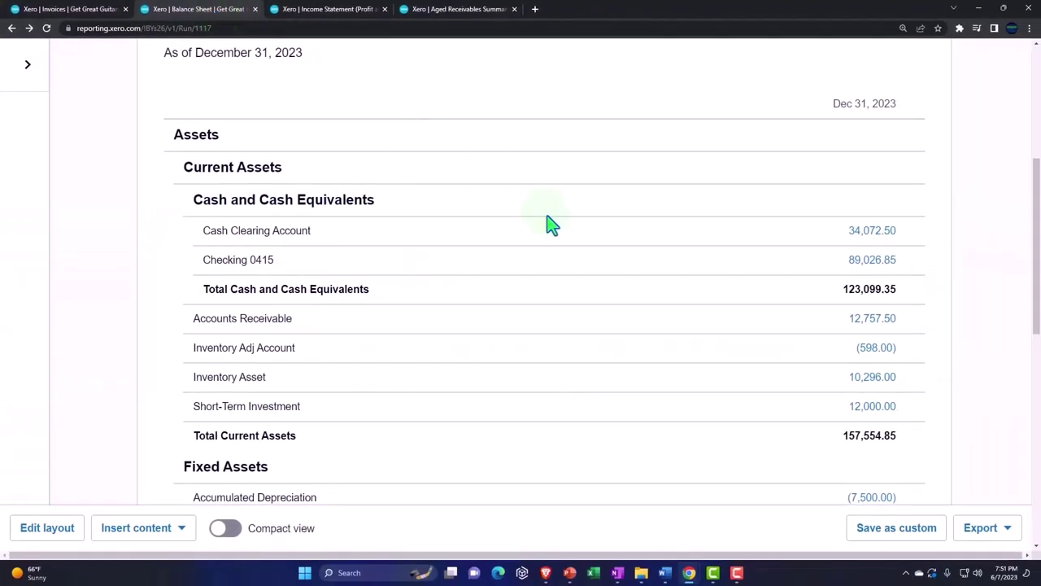
{"action": "scroll", "coordinate": [549, 223], "scroll_direction": "up", "scroll_amount": 2}
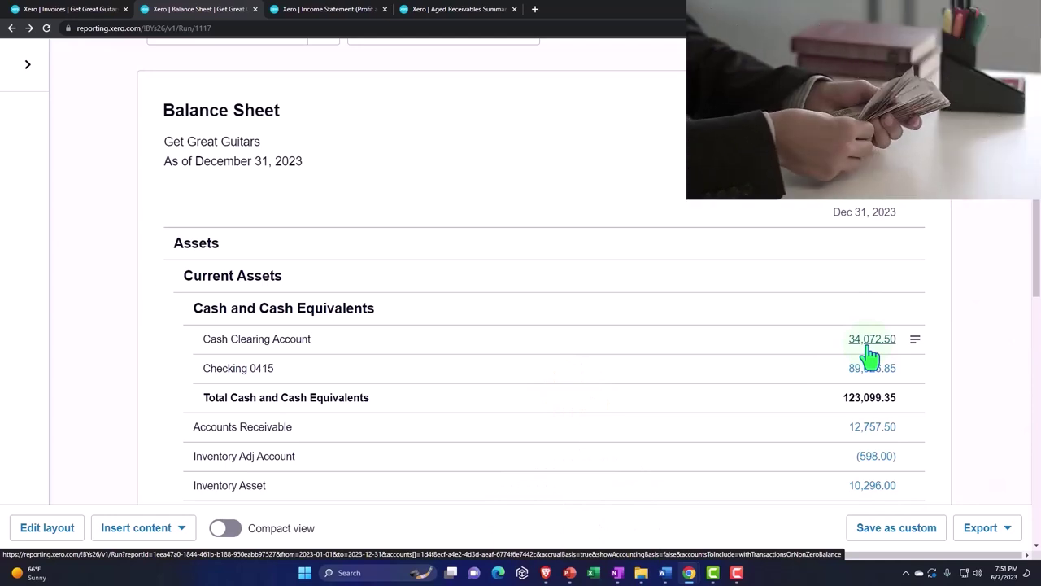
{"action": "left_click", "coordinate": [898, 384]}
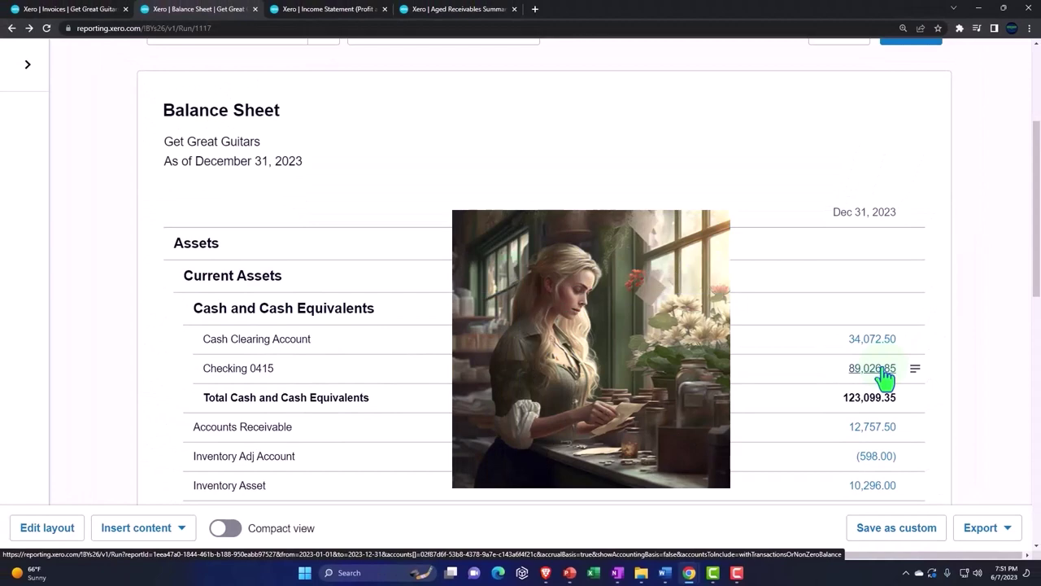
{"action": "left_click", "coordinate": [77, 10]}
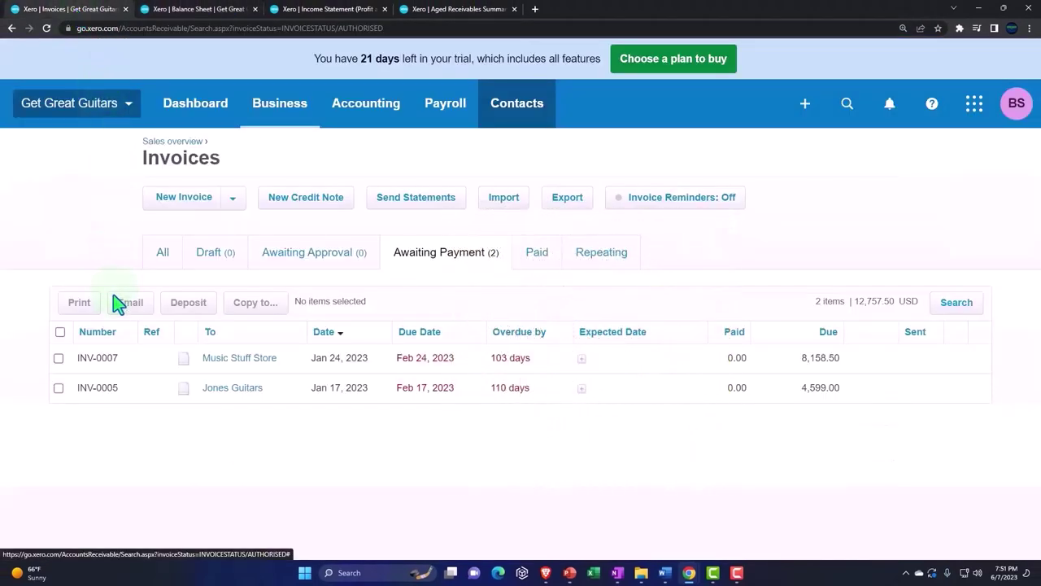
{"action": "left_click", "coordinate": [58, 358]}
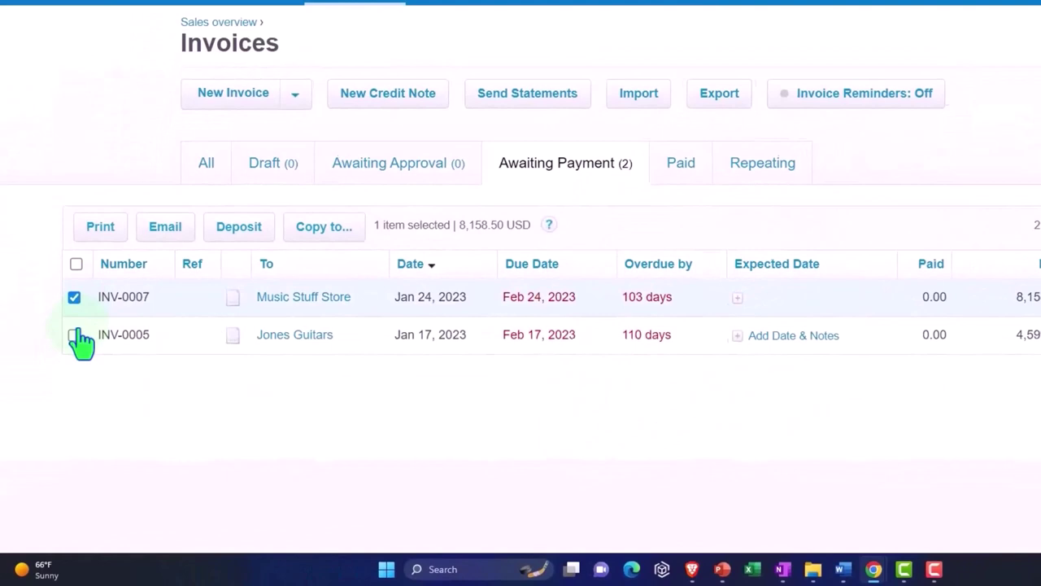
{"action": "left_click", "coordinate": [75, 331]}
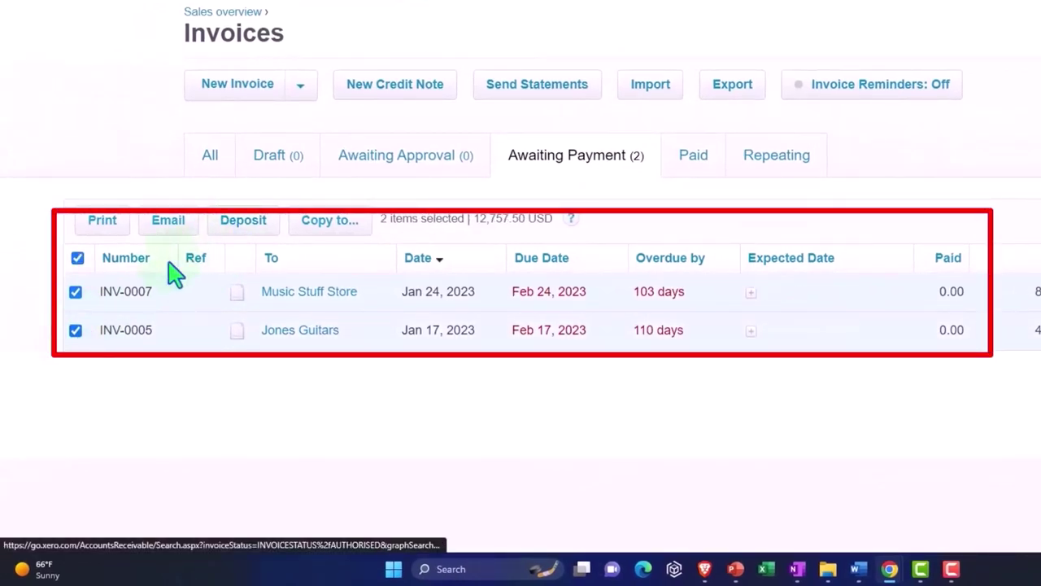
{"action": "left_click", "coordinate": [76, 292]}
{"action": "left_click", "coordinate": [75, 330]}
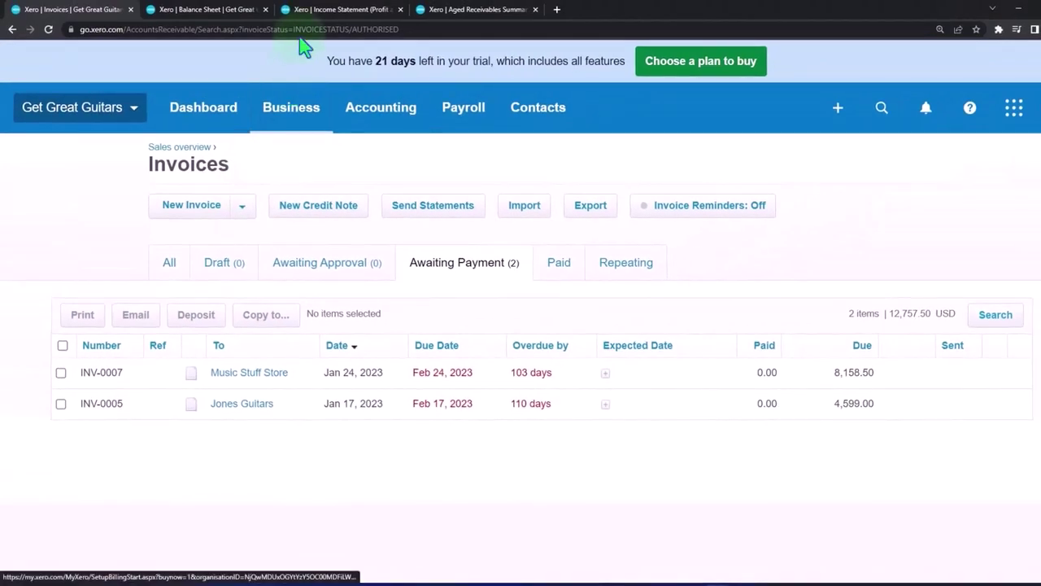
{"action": "left_click", "coordinate": [227, 11]}
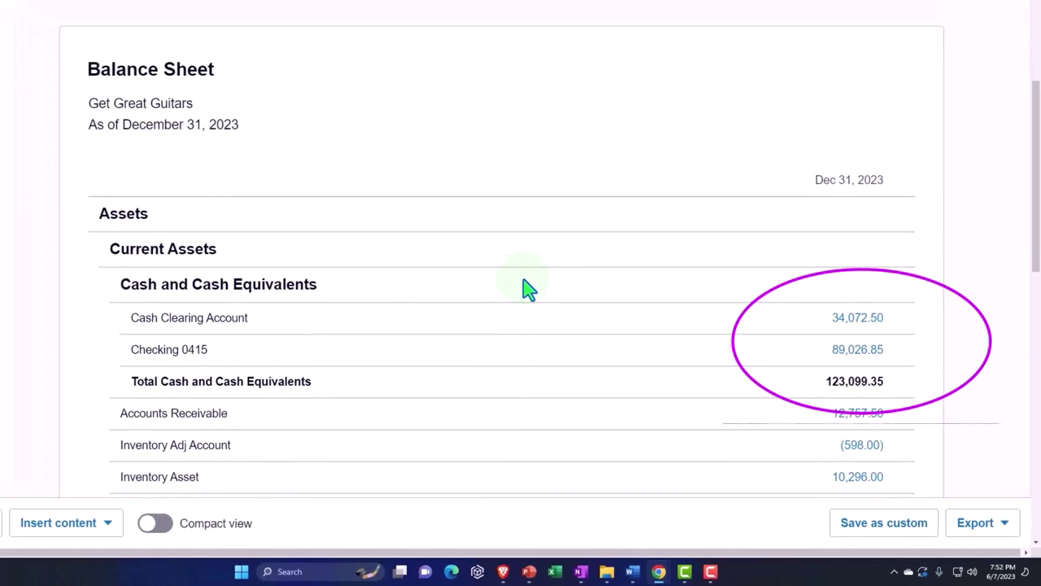
Start a new money transfer from the Cash Clearing Account to Checking 0415
{"action": "left_click", "coordinate": [81, 10]}
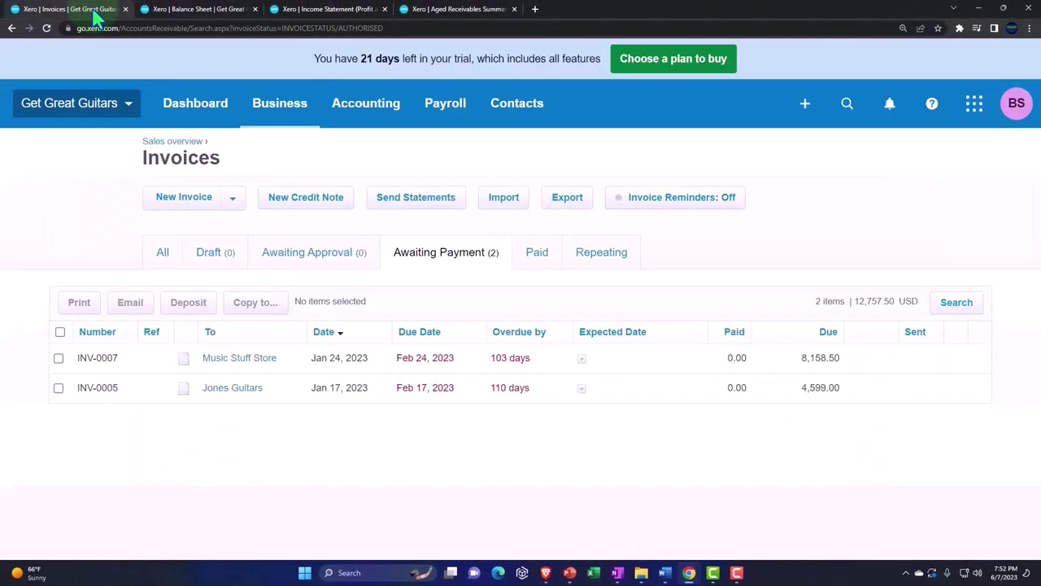
{"action": "left_click", "coordinate": [805, 105]}
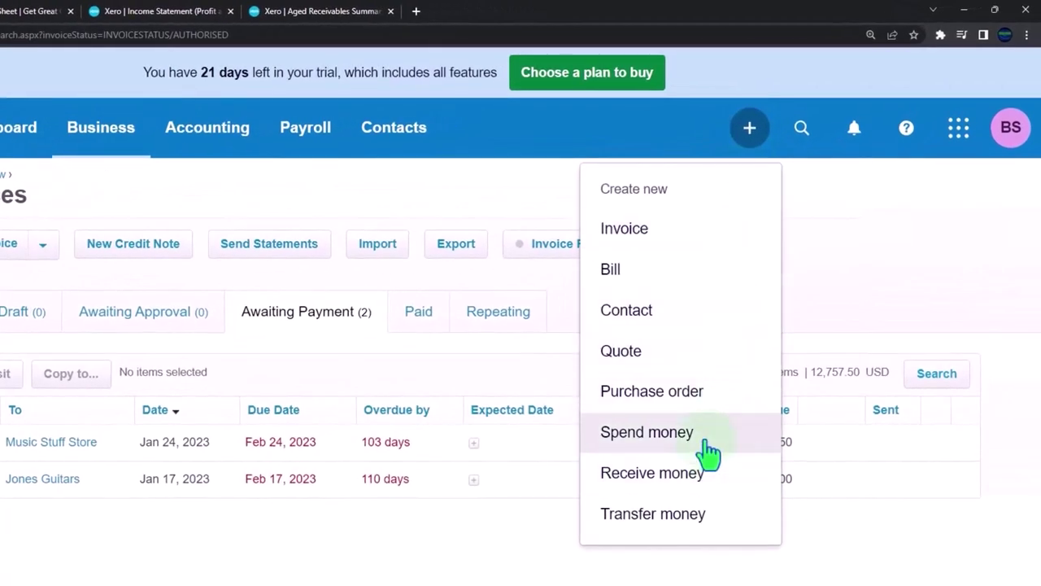
{"action": "left_click", "coordinate": [704, 522]}
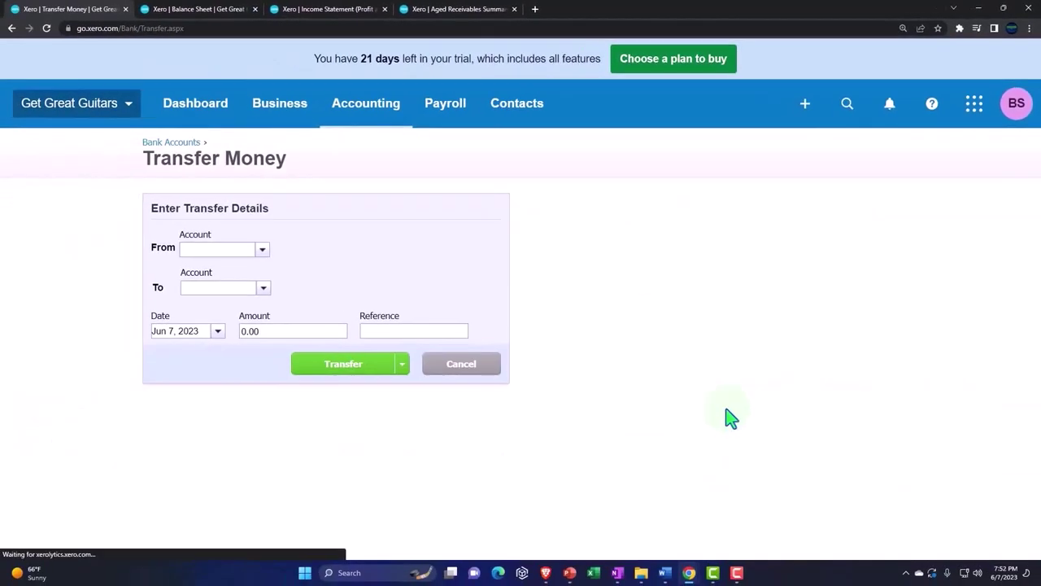
{"action": "left_click", "coordinate": [263, 250]}
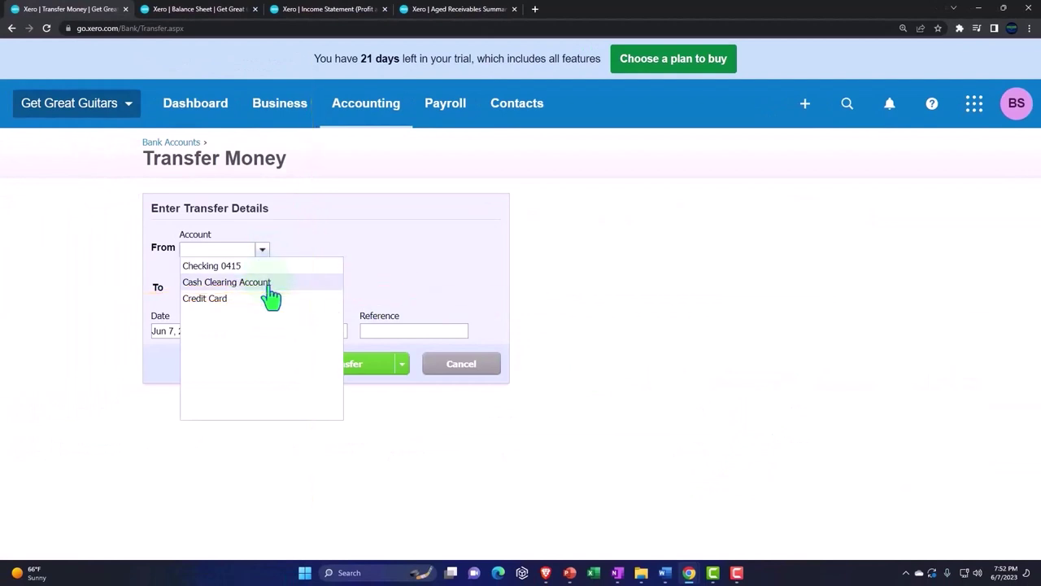
{"action": "left_click", "coordinate": [267, 285]}
{"action": "left_click", "coordinate": [265, 286]}
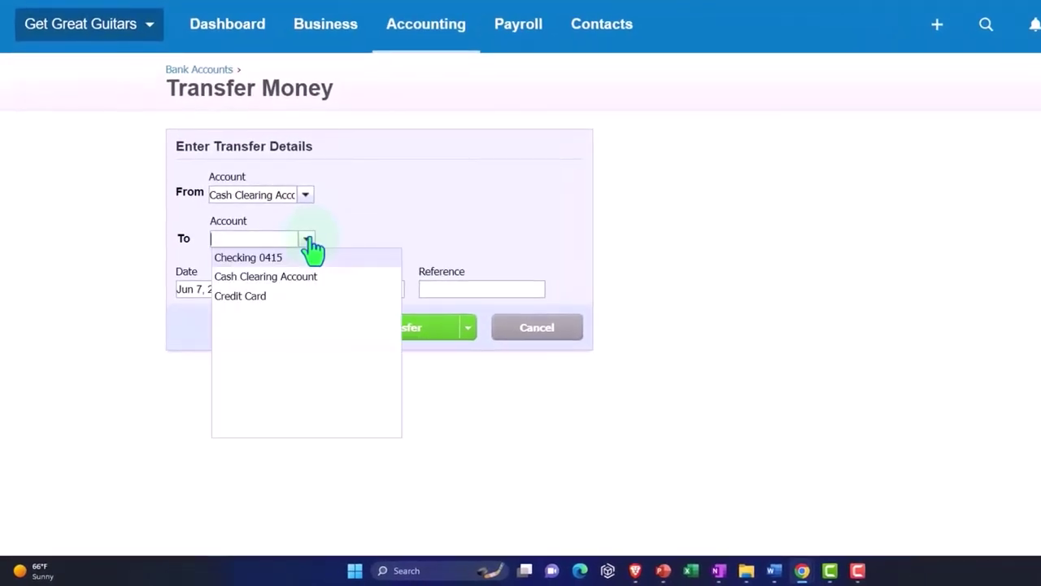
{"action": "left_click", "coordinate": [312, 259]}
Date the transfer January 25, 2023
{"action": "left_click", "coordinate": [253, 292]}
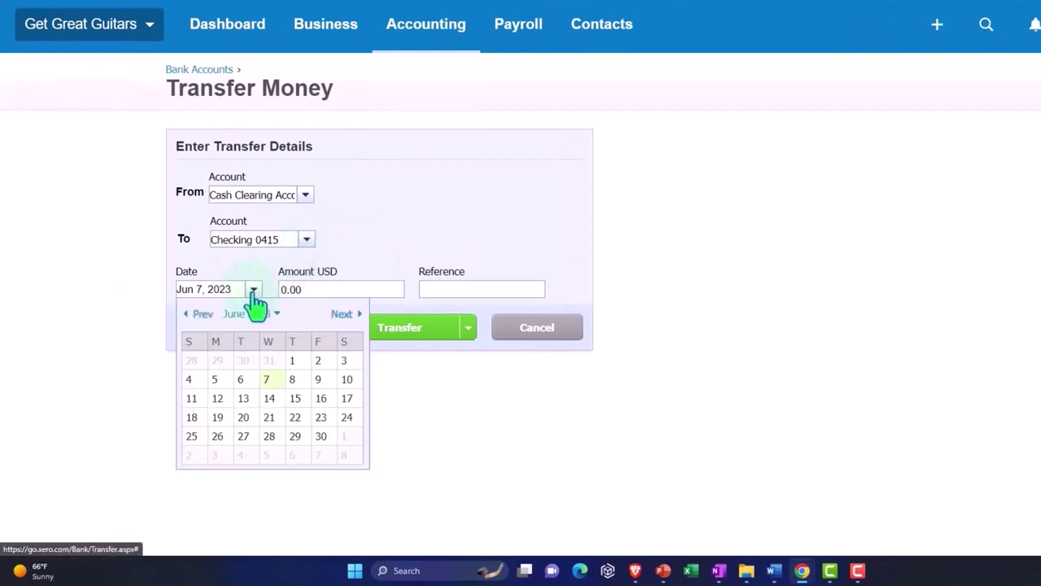
{"action": "left_click", "coordinate": [201, 315]}
{"action": "left_click", "coordinate": [200, 315]}
{"action": "left_click", "coordinate": [201, 315]}
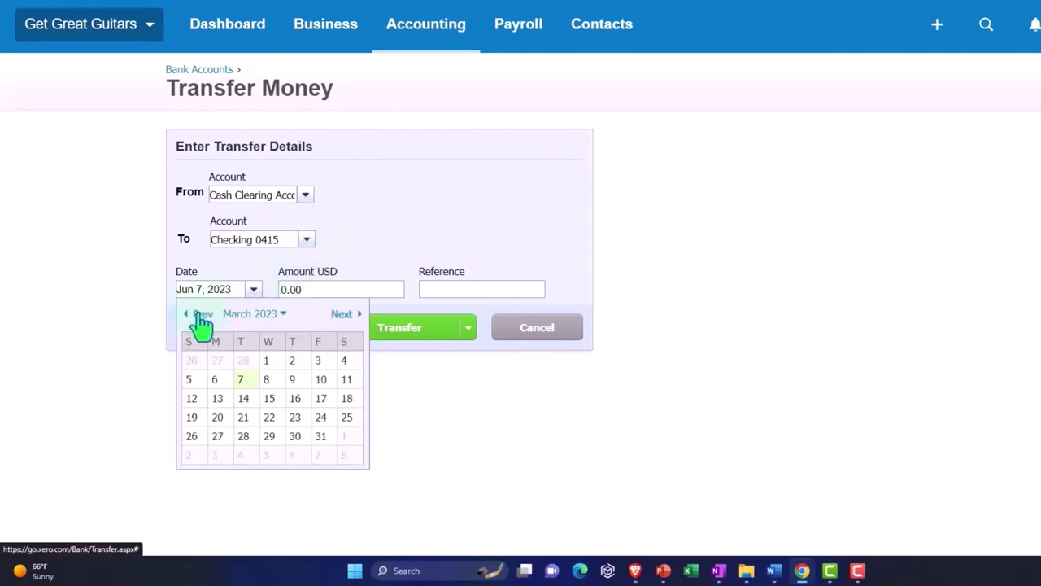
{"action": "left_click", "coordinate": [201, 315]}
{"action": "left_click", "coordinate": [201, 314]}
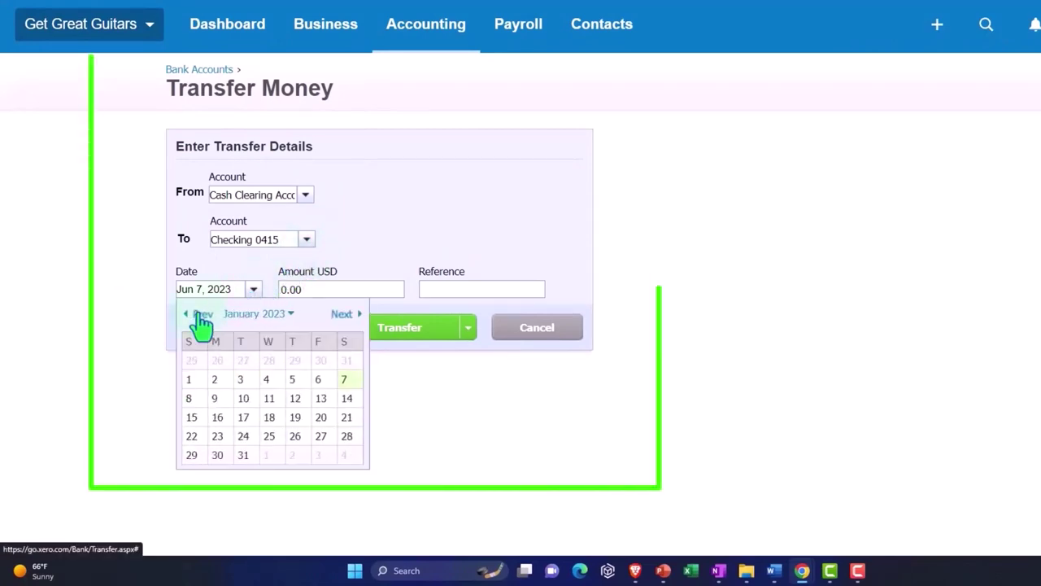
{"action": "left_click", "coordinate": [268, 439]}
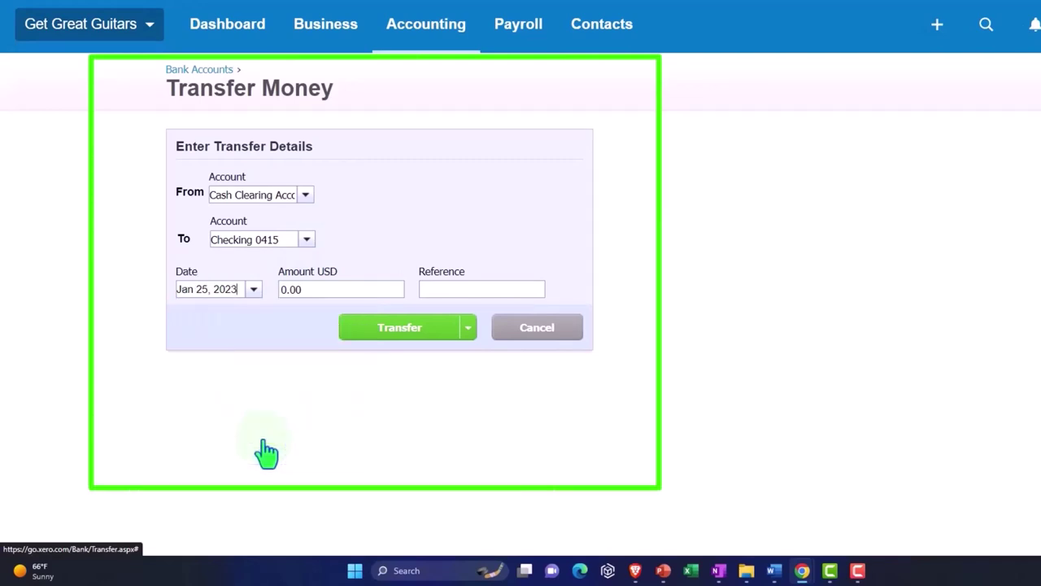
Enter 34072.5 as the transfer amount, add a reference, and open the save options
{"action": "left_click", "coordinate": [321, 289]}
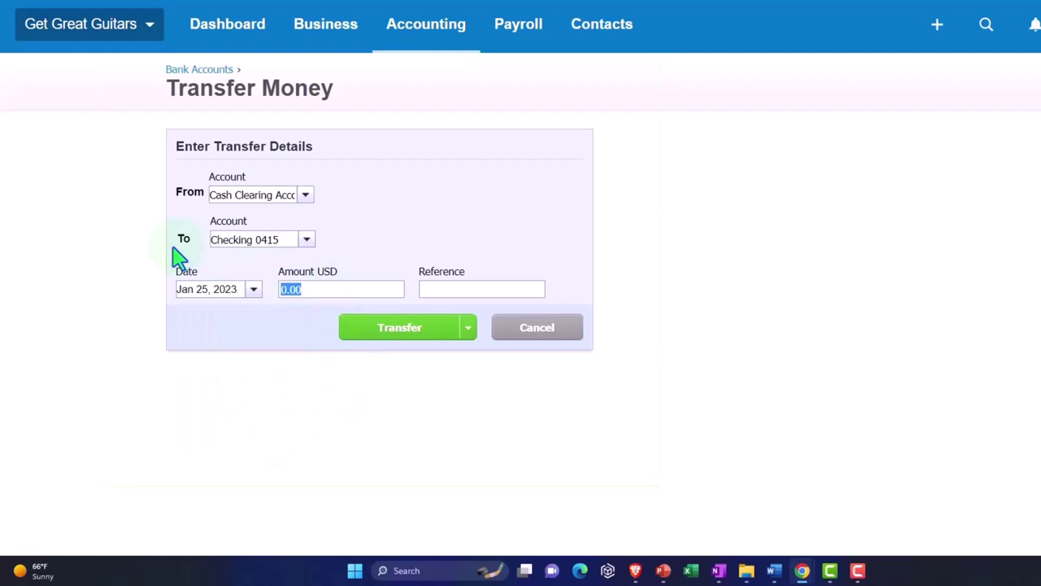
{"action": "type", "text": "34072.5"}
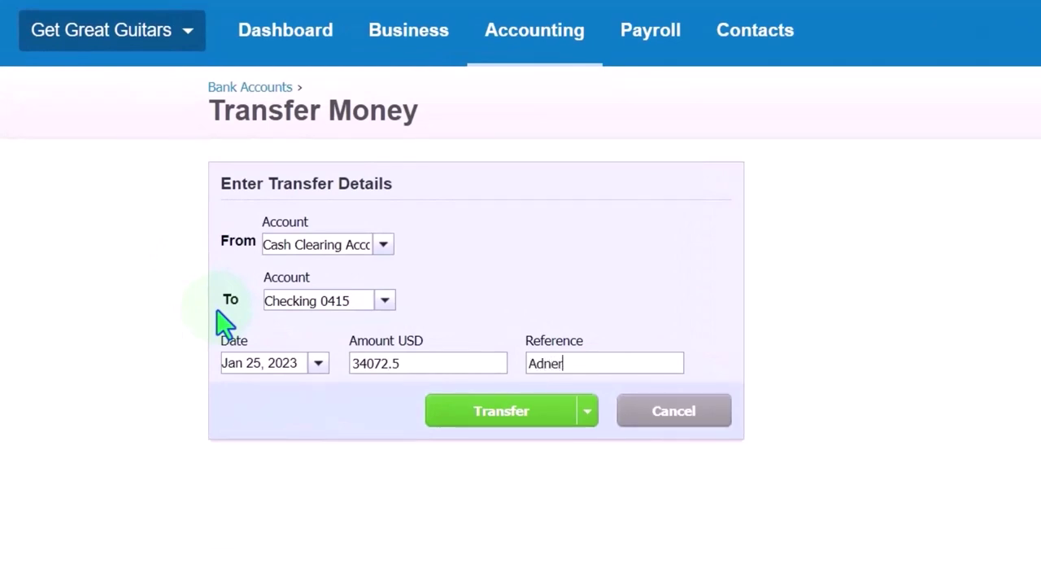
{"action": "type", "text": "Eric"}
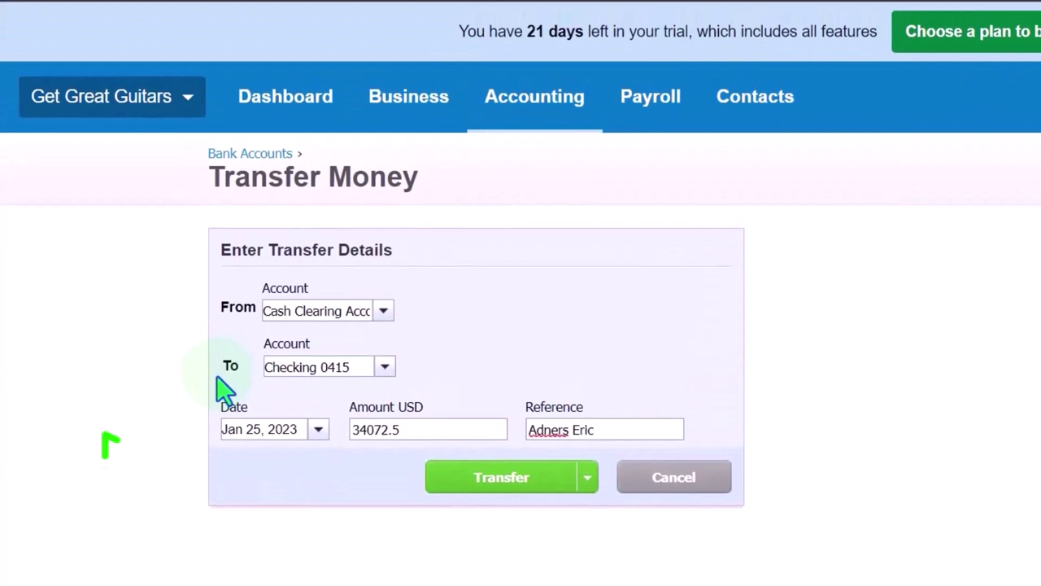
{"action": "key", "text": "BackSpace"}
{"action": "key", "text": "BackSpace"}
{"action": "key", "text": "BackSpace"}
{"action": "key", "text": "BackSpace"}
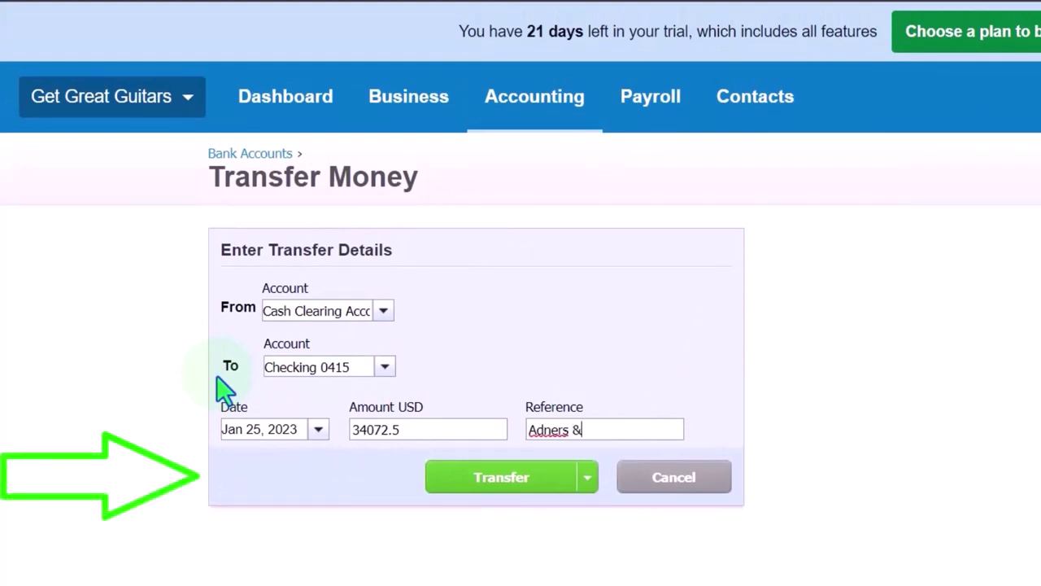
{"action": "type", "text": "& Eric"}
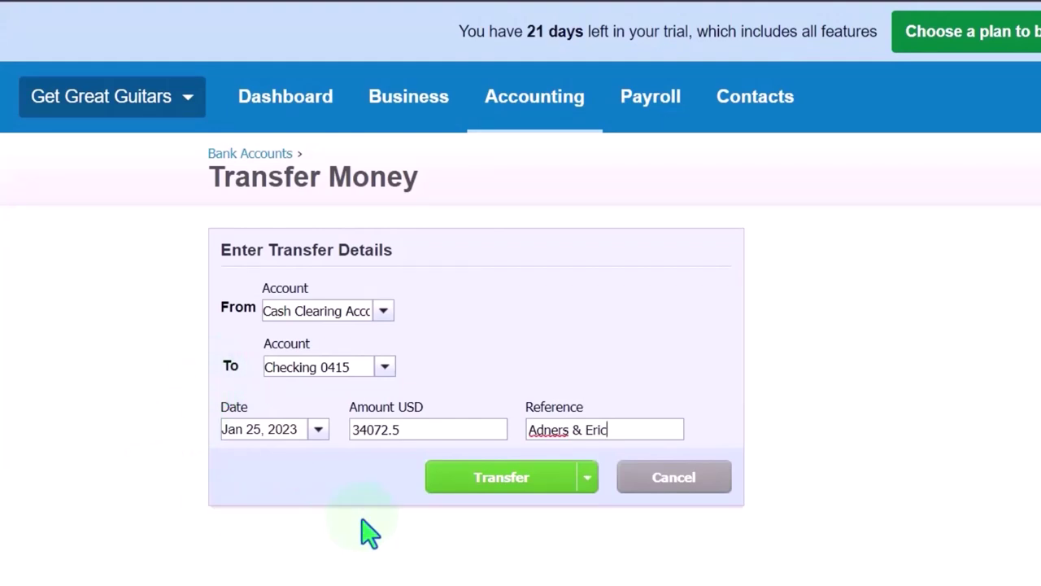
{"action": "left_click", "coordinate": [586, 477]}
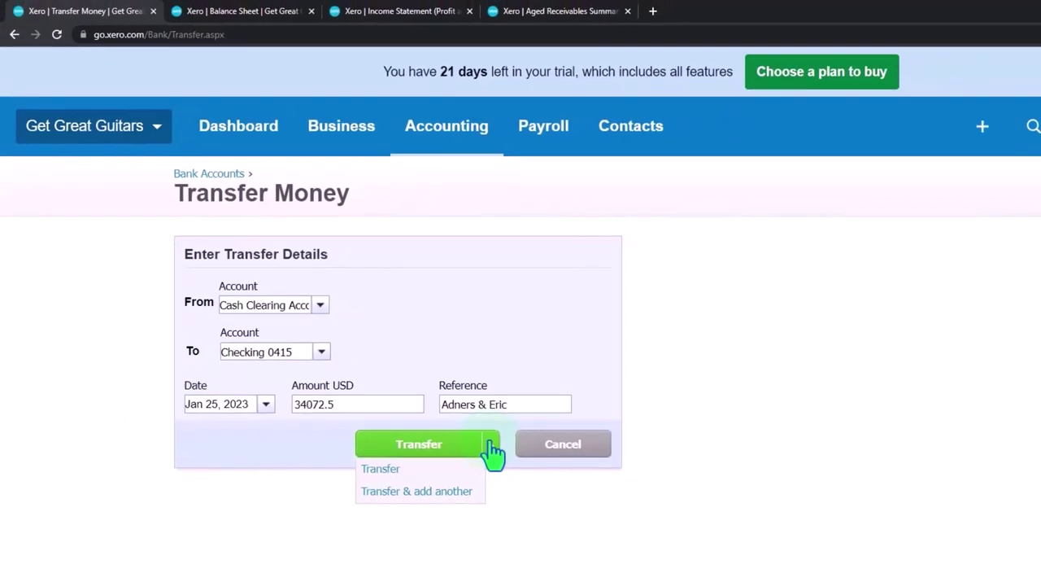
Save the transfer and refresh the Balance Sheet so it includes the new transfer
{"action": "left_click", "coordinate": [493, 451]}
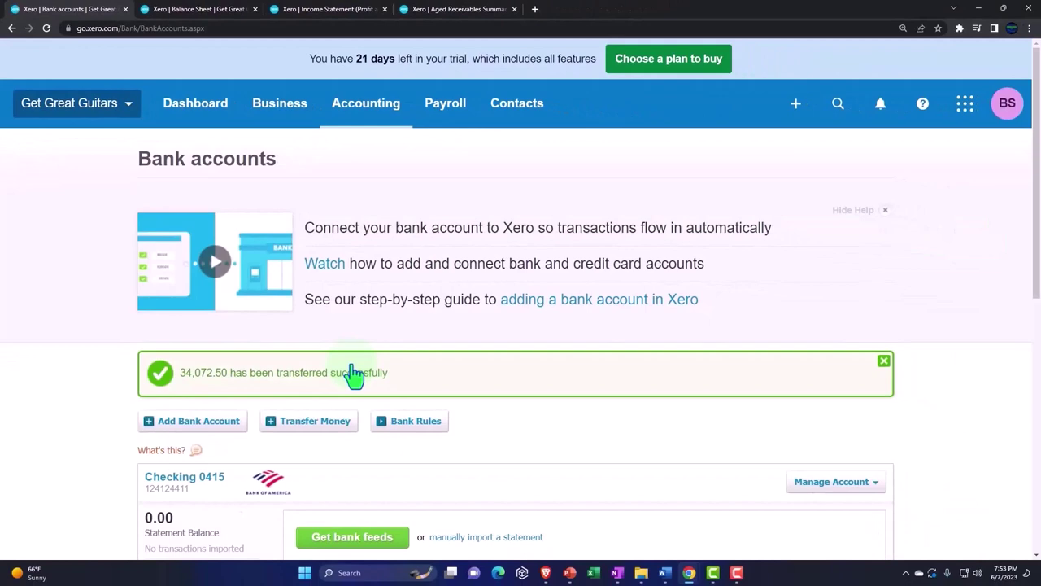
{"action": "left_click", "coordinate": [192, 16]}
{"action": "scroll", "coordinate": [615, 402], "scroll_direction": "up", "scroll_amount": 3}
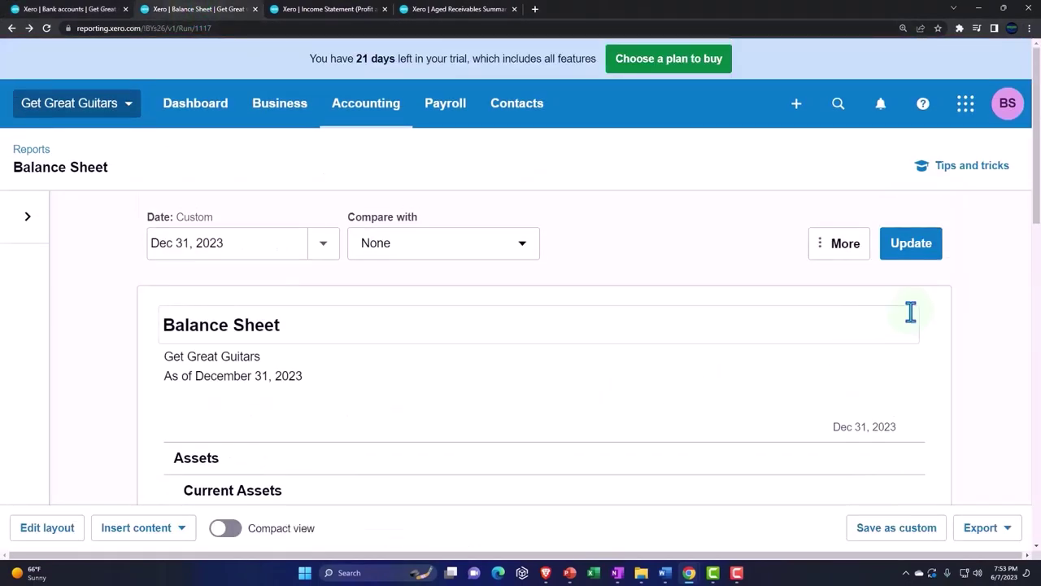
{"action": "left_click", "coordinate": [911, 244]}
{"action": "scroll", "coordinate": [806, 328], "scroll_direction": "down", "scroll_amount": 2}
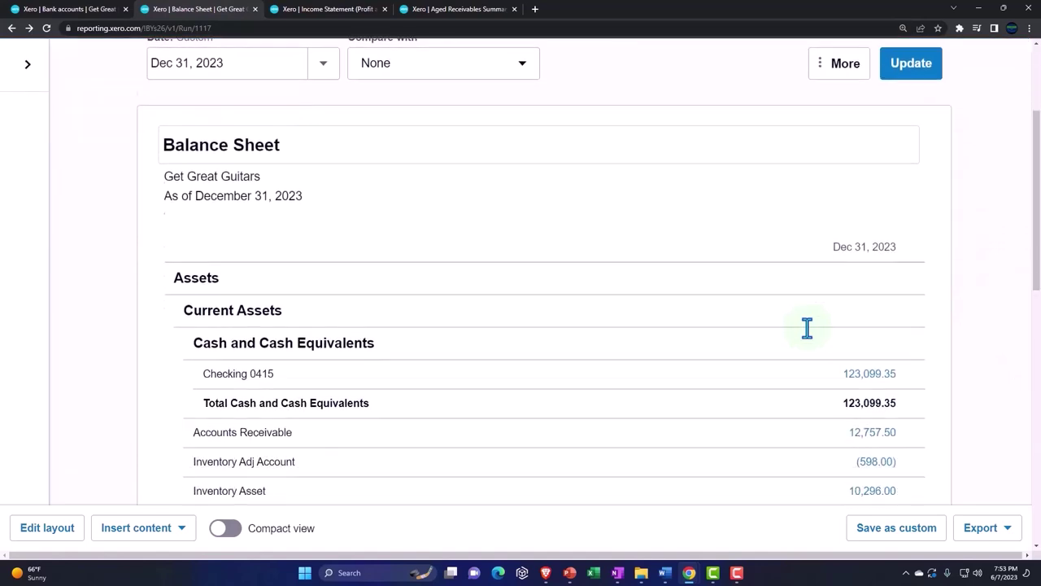
{"action": "scroll", "coordinate": [806, 328], "scroll_direction": "down", "scroll_amount": 1}
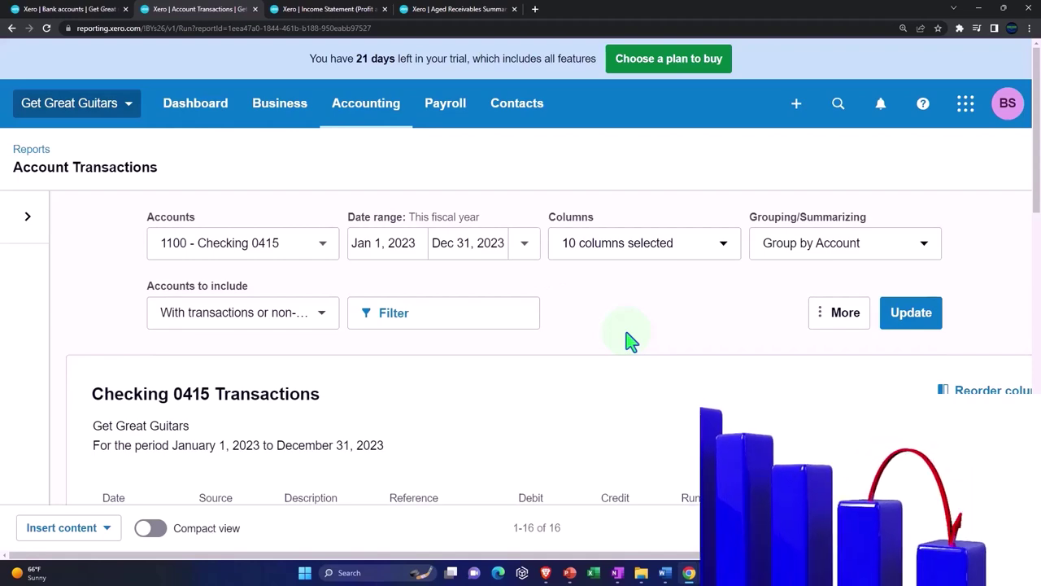
{"action": "scroll", "coordinate": [630, 340], "scroll_direction": "down", "scroll_amount": 3}
{"action": "key", "text": "ctrl+minus"}
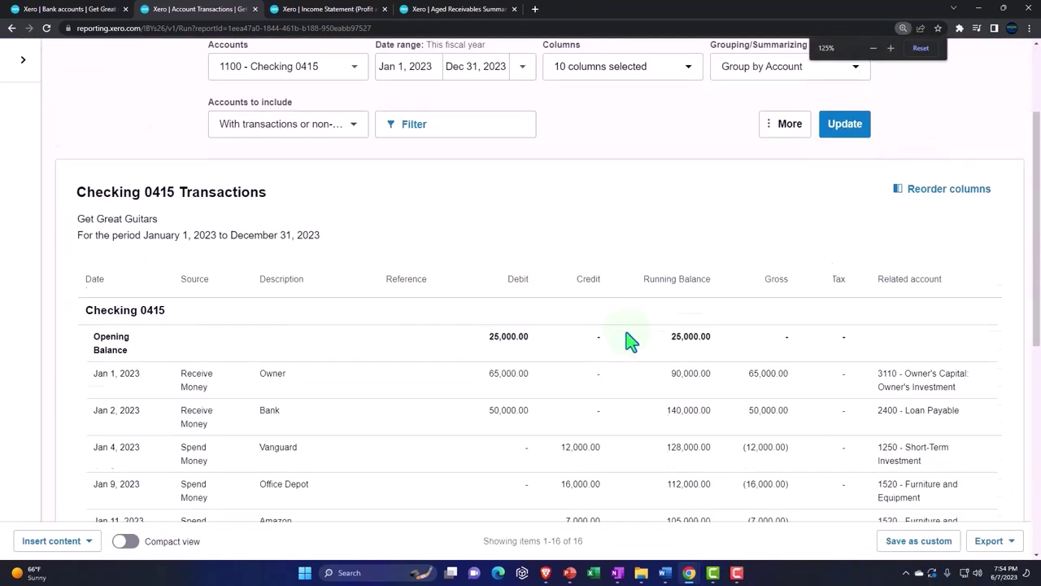
{"action": "scroll", "coordinate": [631, 340], "scroll_direction": "down", "scroll_amount": 2}
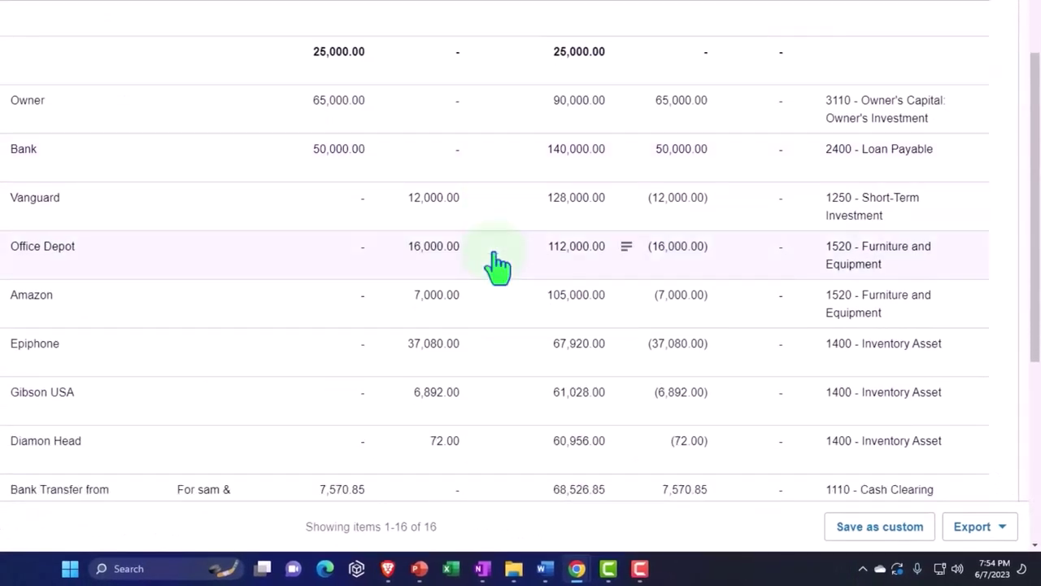
{"action": "scroll", "coordinate": [496, 265], "scroll_direction": "down", "scroll_amount": 3}
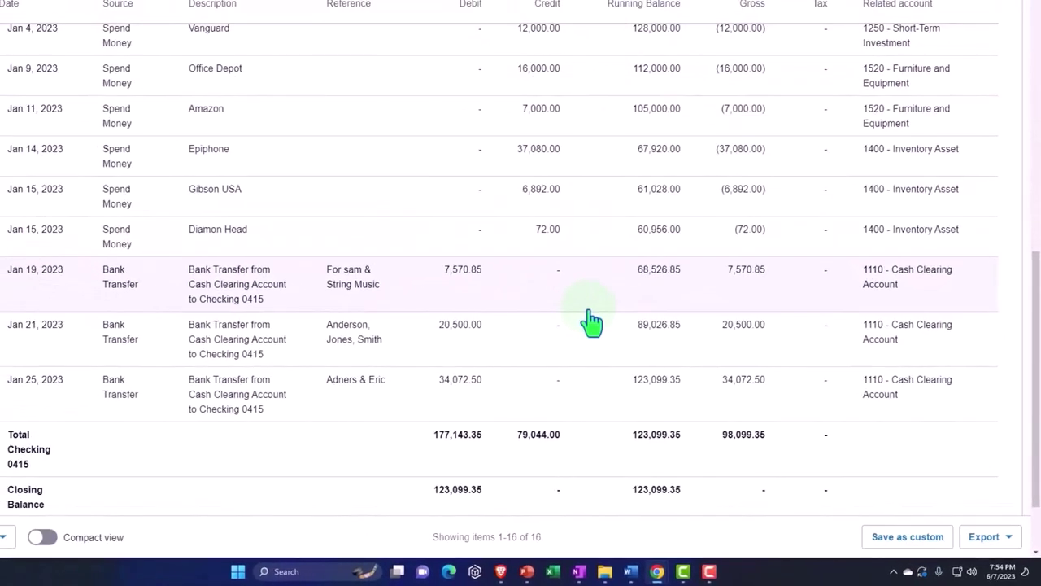
{"action": "left_click", "coordinate": [242, 400]}
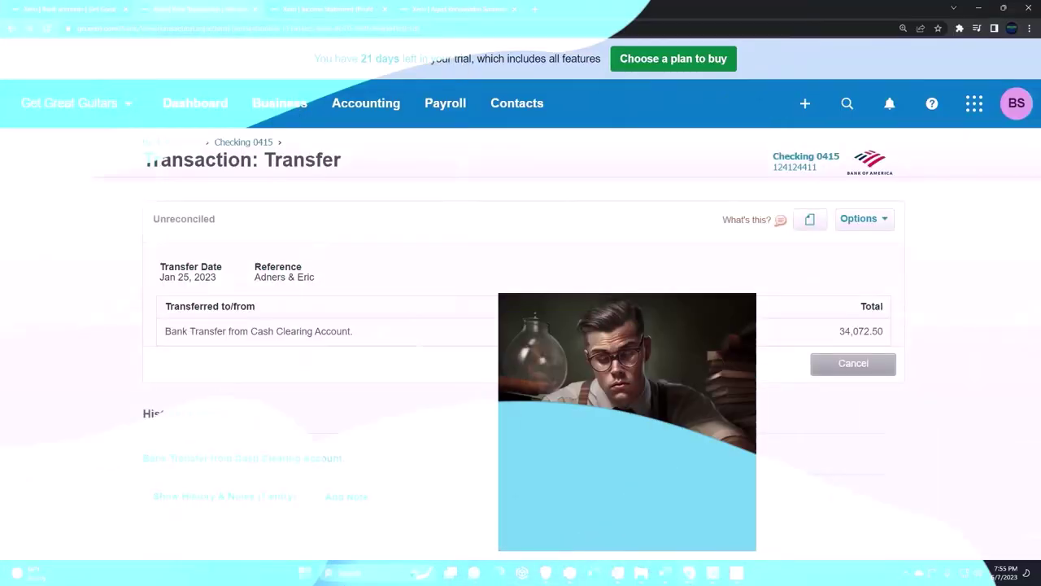
{"action": "left_click", "coordinate": [257, 511]}
{"action": "scroll", "coordinate": [236, 497], "scroll_direction": "down", "scroll_amount": 1}
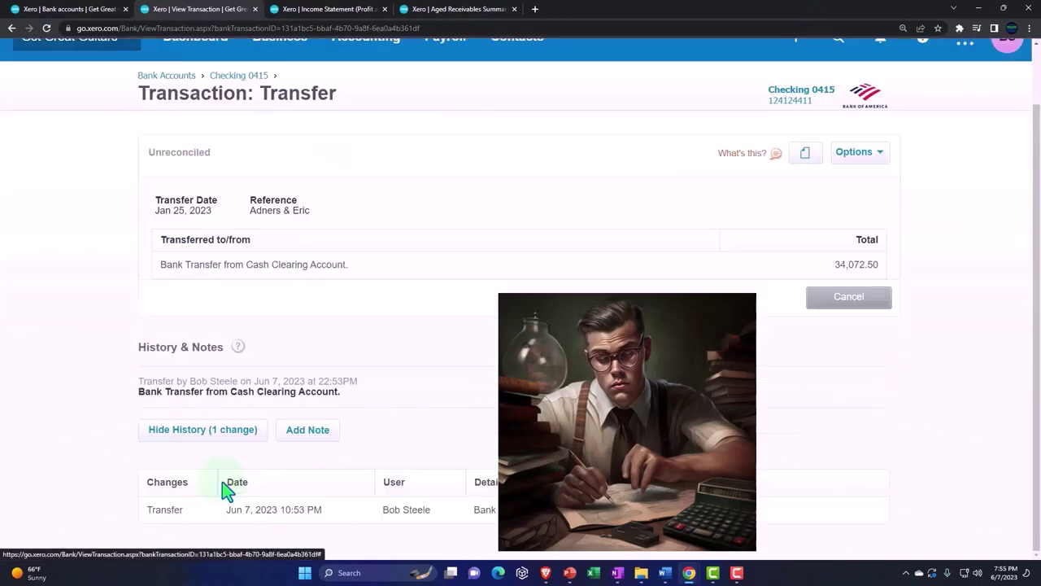
{"action": "left_click", "coordinate": [305, 431]}
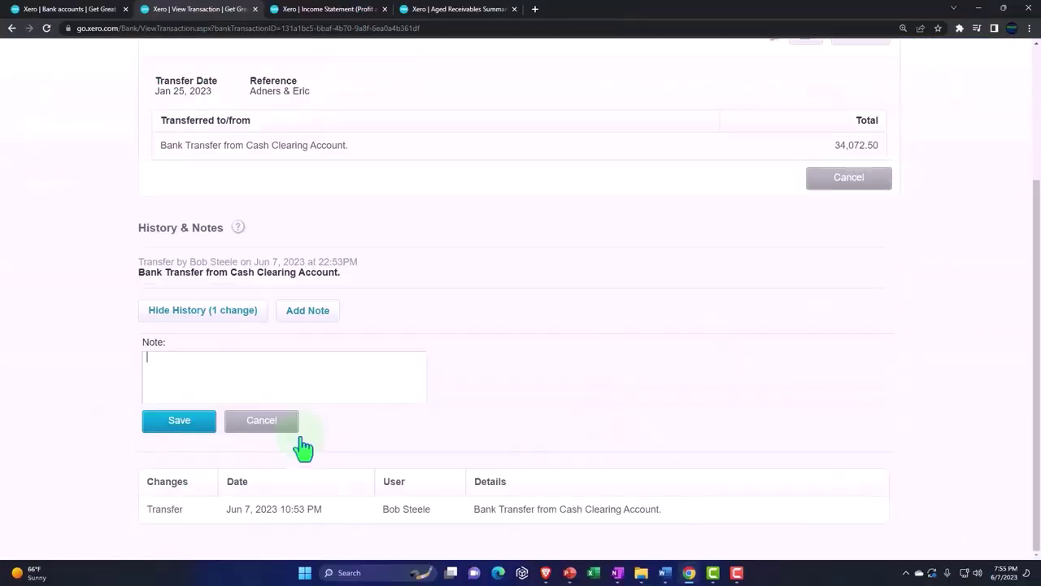
{"action": "left_click", "coordinate": [186, 384]}
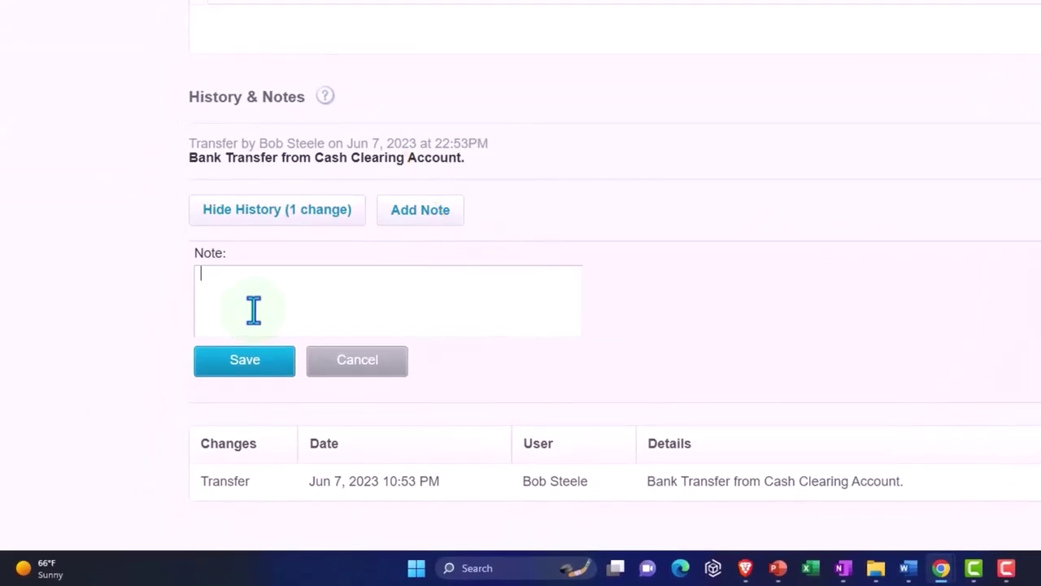
{"action": "scroll", "coordinate": [116, 323], "scroll_direction": "up", "scroll_amount": 4}
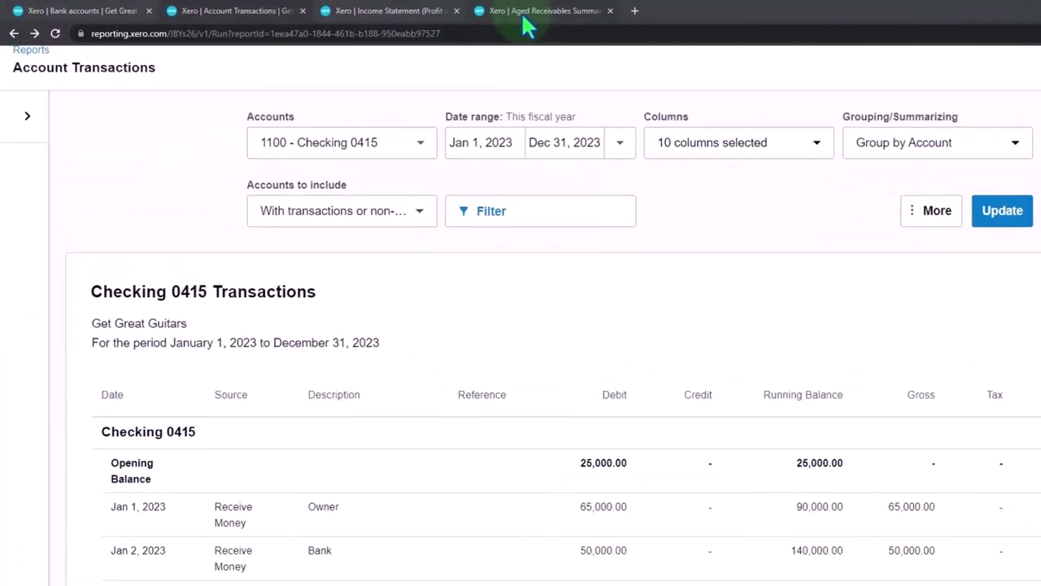
From the Aged Receivables Summary, go through Accounting to the Reports overview page
{"action": "left_click", "coordinate": [524, 24]}
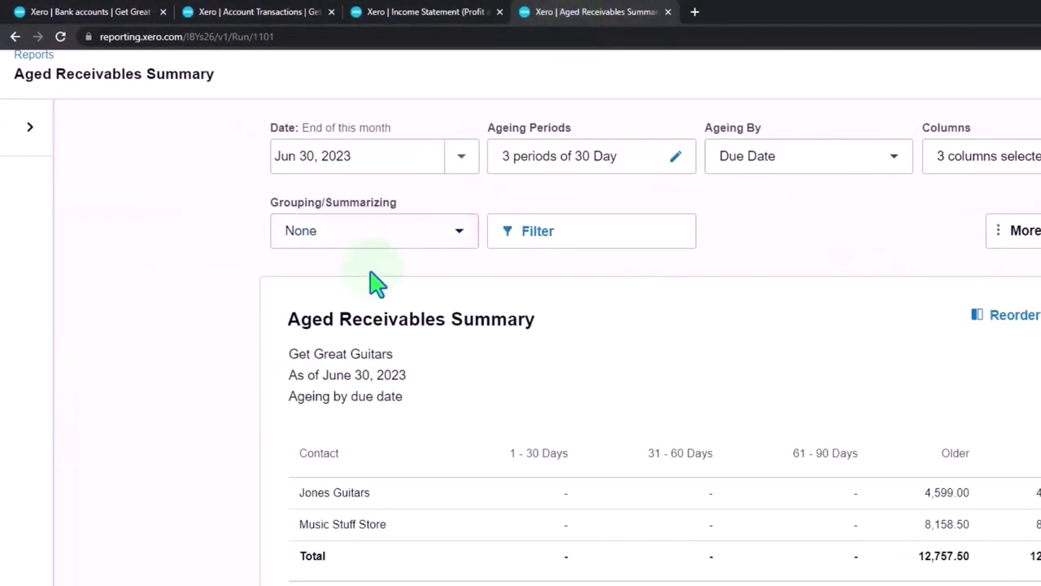
{"action": "scroll", "coordinate": [380, 281], "scroll_direction": "up", "scroll_amount": 2}
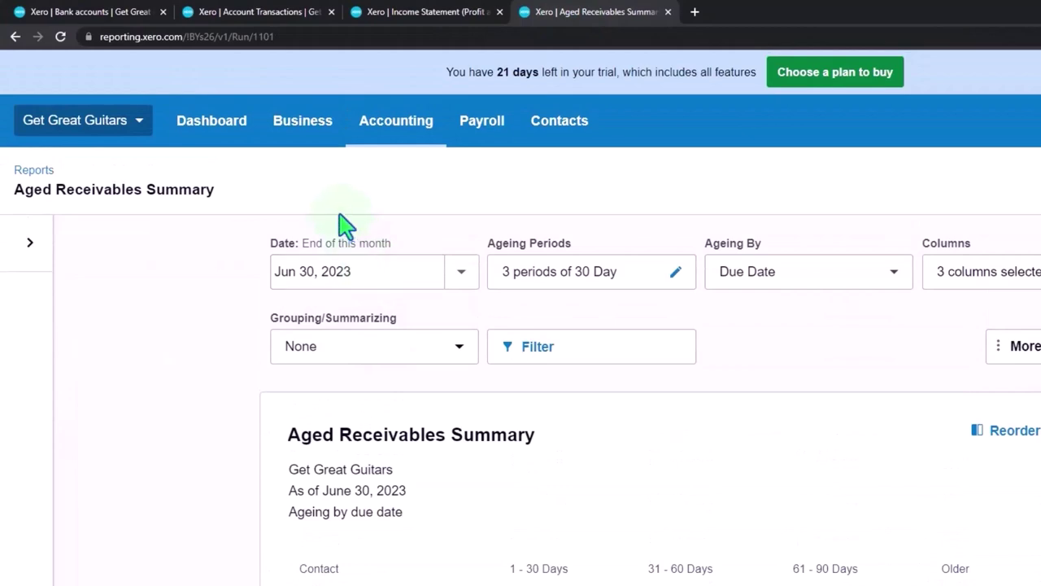
{"action": "left_click", "coordinate": [135, 130]}
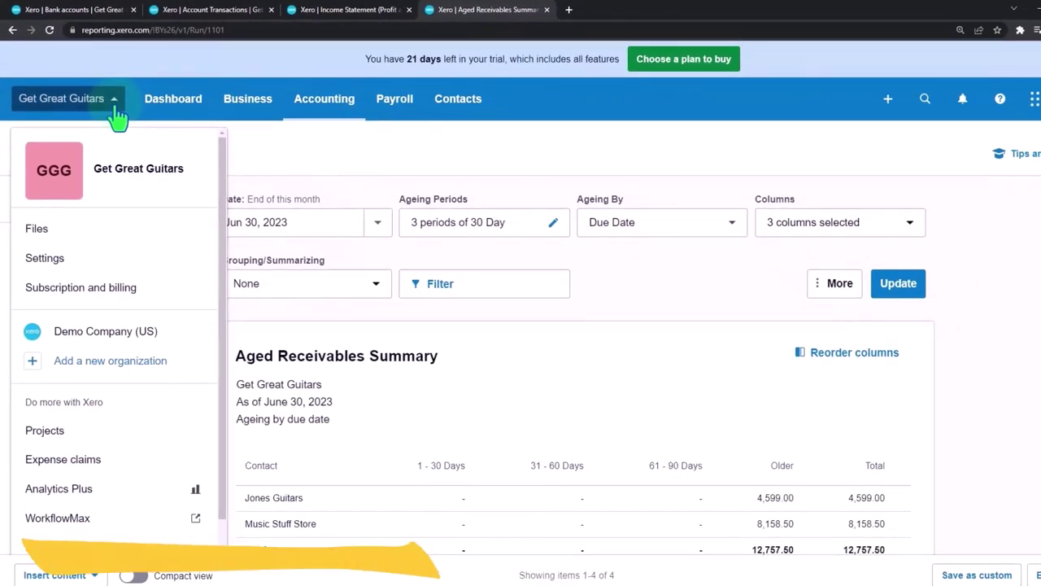
{"action": "left_click", "coordinate": [116, 114]}
{"action": "left_click", "coordinate": [328, 117]}
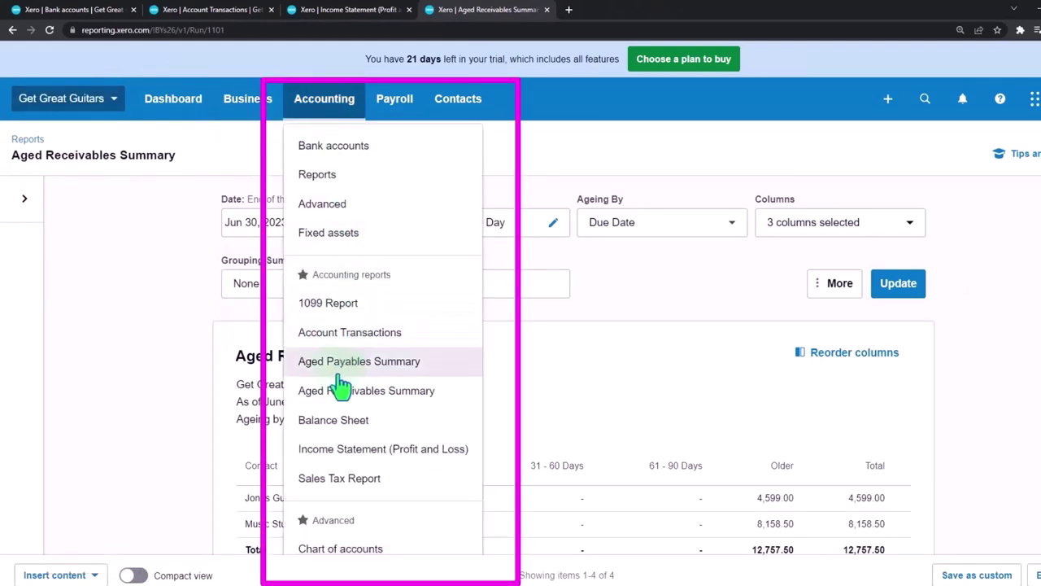
{"action": "left_click", "coordinate": [303, 178]}
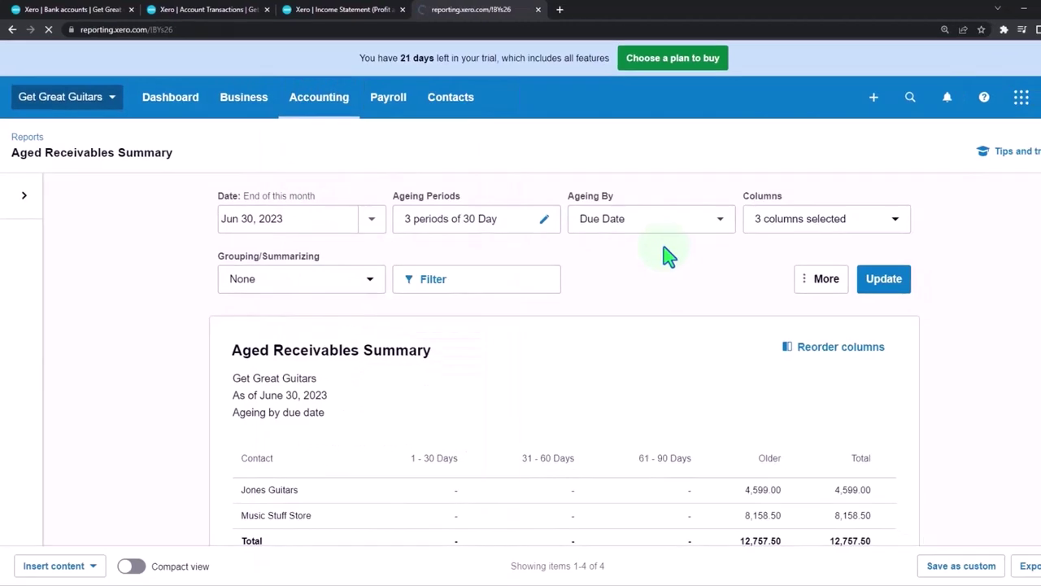
Search the reports for 'tri' and open the Trial Balance
{"action": "left_click", "coordinate": [767, 132]}
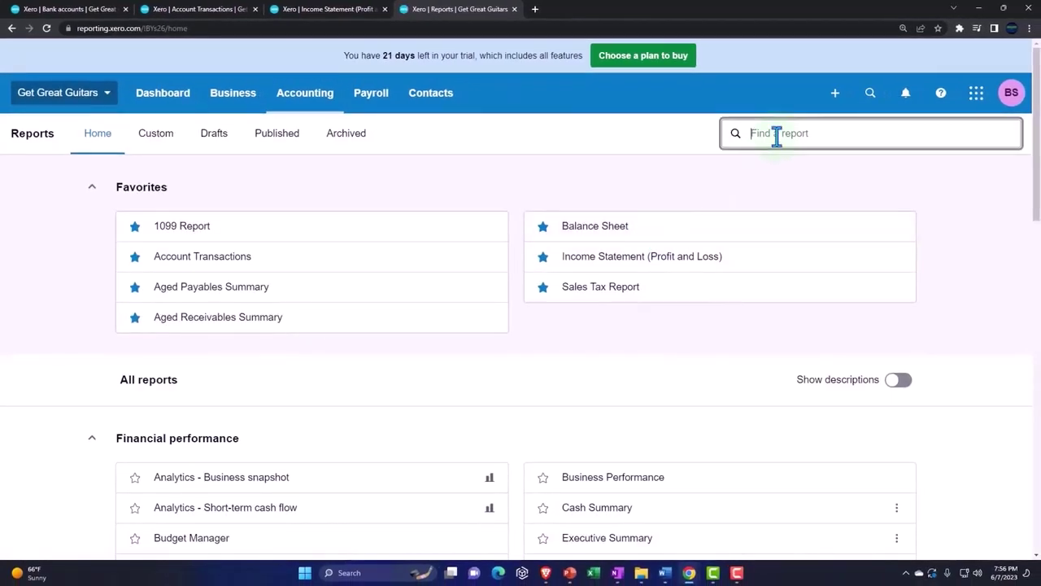
{"action": "type", "text": "t"}
{"action": "type", "text": "r"}
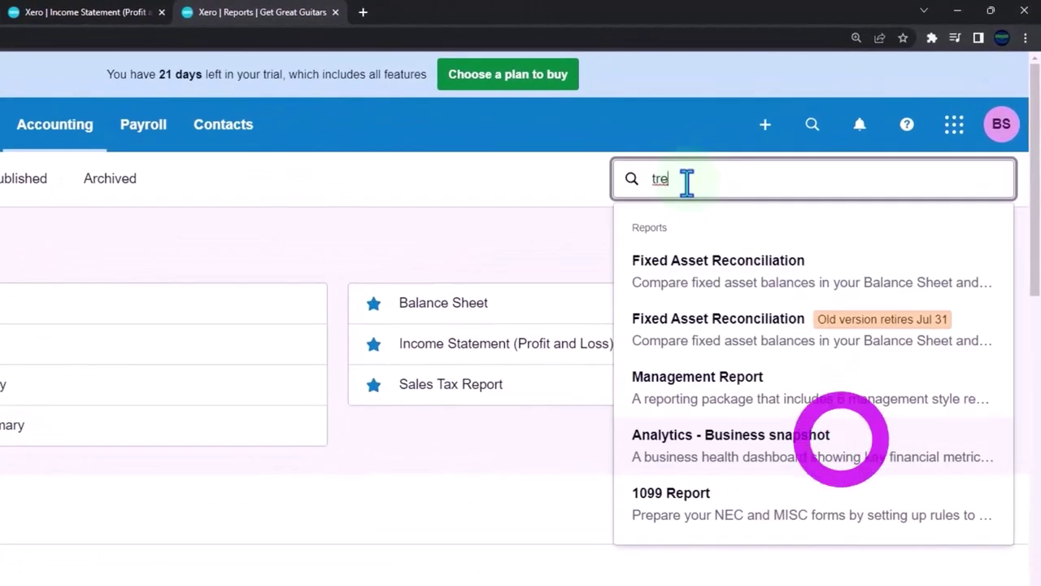
{"action": "type", "text": "i"}
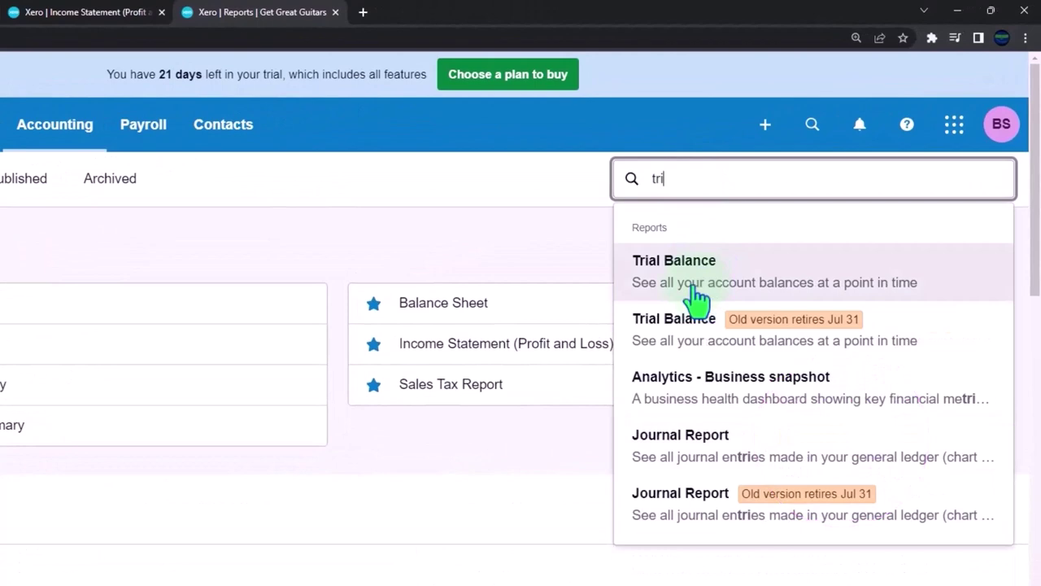
{"action": "left_click", "coordinate": [696, 291]}
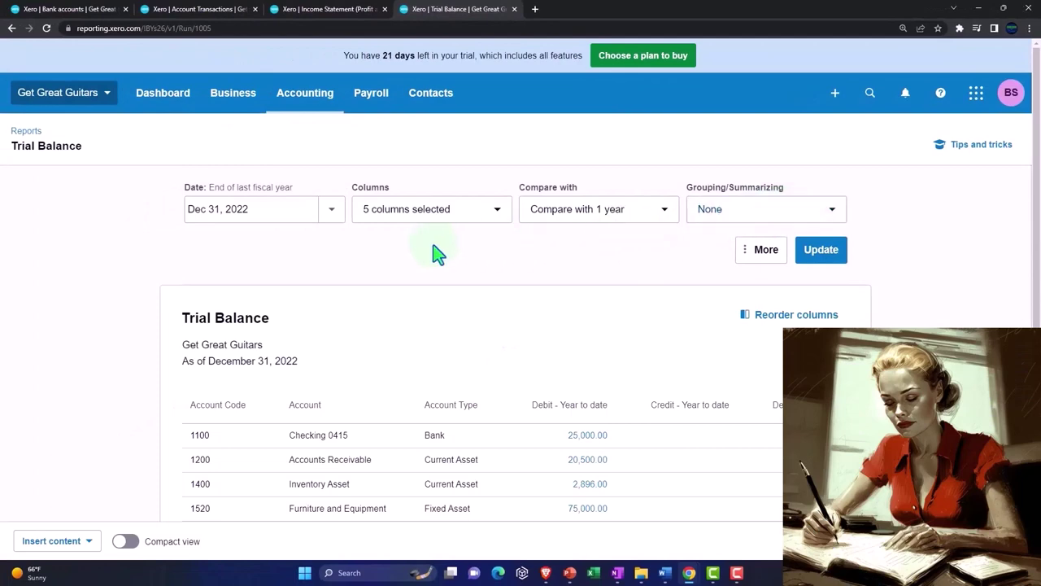
Rerun the Trial Balance with a custom date of December 31, 2023, viewed at 150%
{"action": "left_click", "coordinate": [340, 218]}
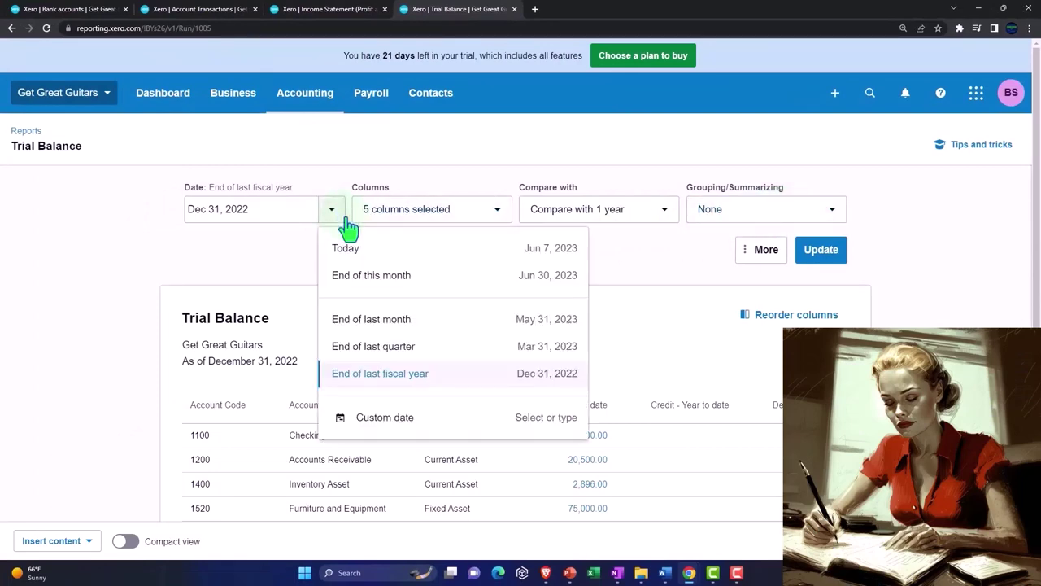
{"action": "left_click", "coordinate": [381, 431]}
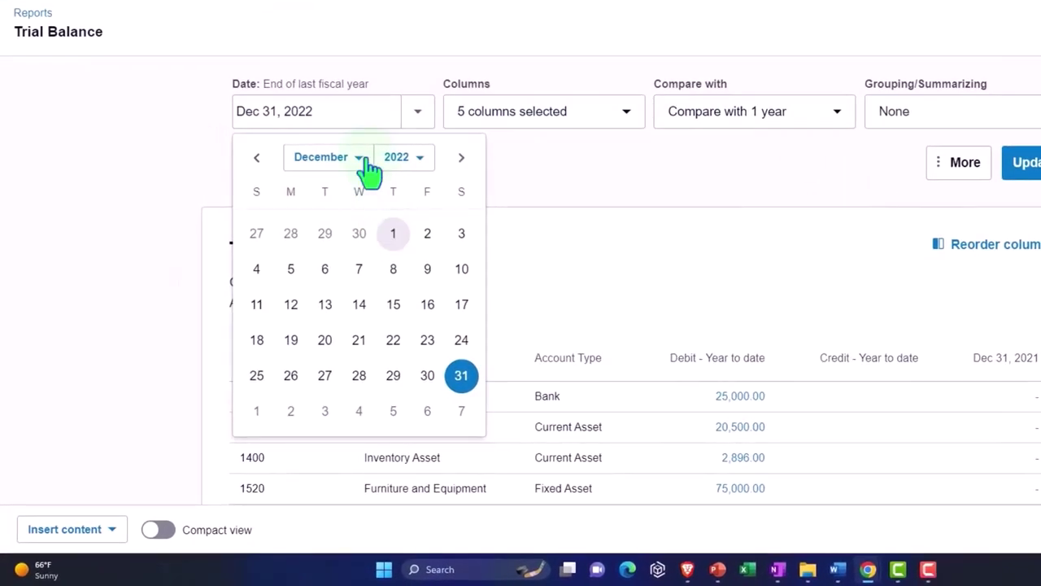
{"action": "left_click", "coordinate": [419, 163]}
{"action": "left_click", "coordinate": [413, 337]}
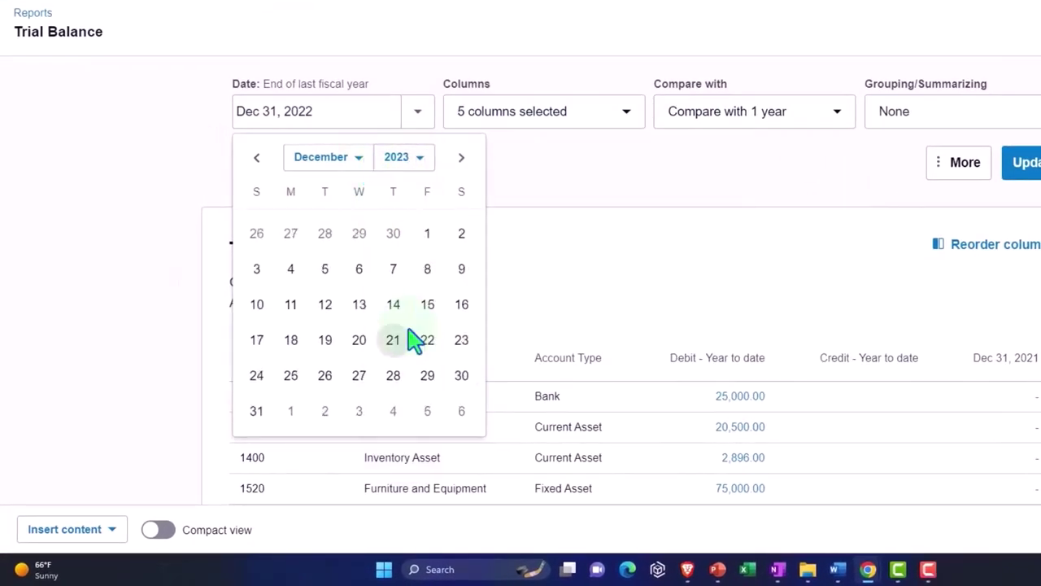
{"action": "left_click", "coordinate": [256, 411]}
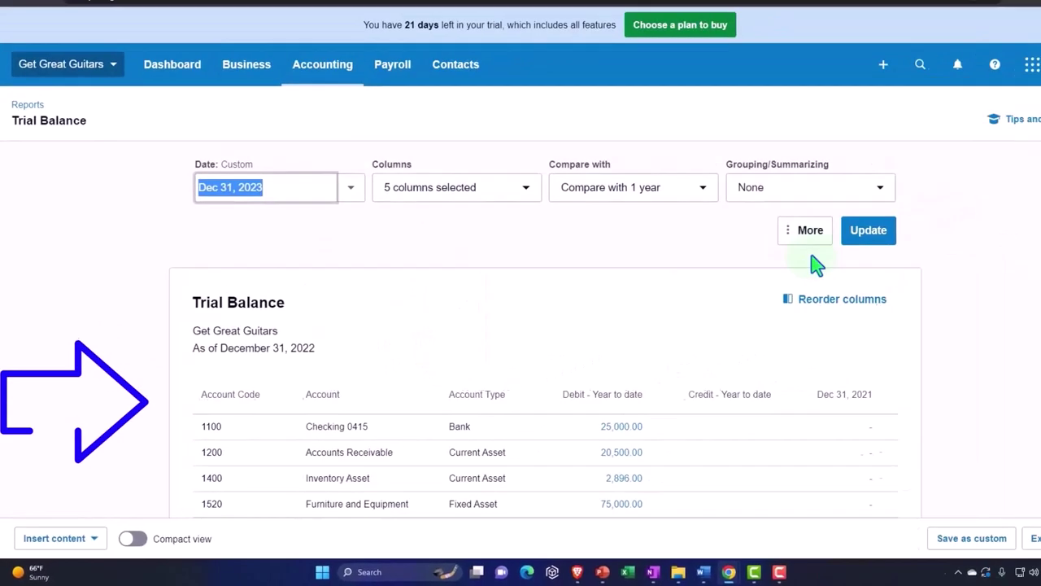
{"action": "left_click", "coordinate": [868, 230]}
{"action": "key", "text": "ctrl+plus"}
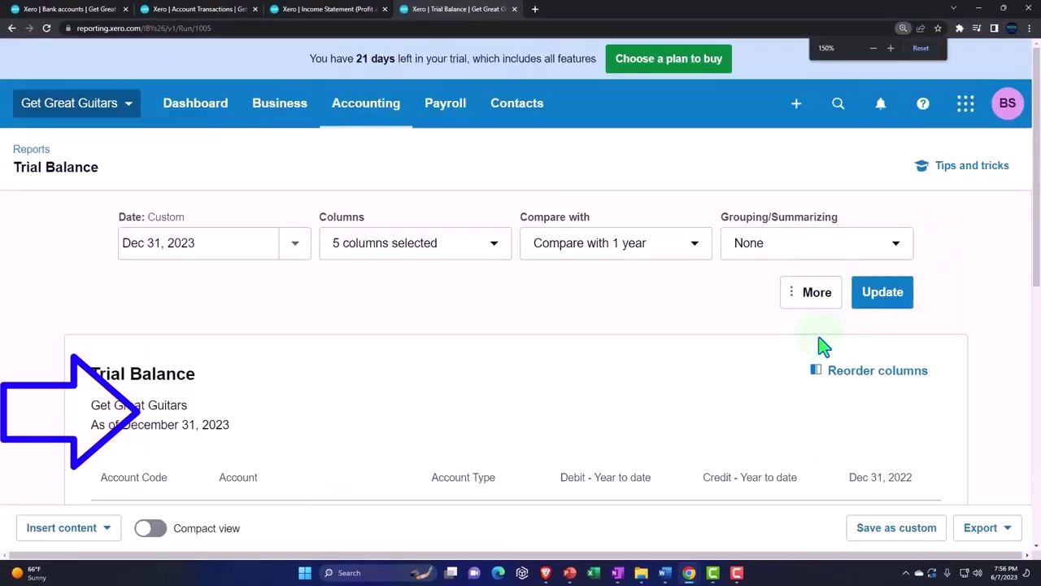
{"action": "scroll", "coordinate": [820, 346], "scroll_direction": "down", "scroll_amount": 2}
{"action": "scroll", "coordinate": [820, 346], "scroll_direction": "down", "scroll_amount": 2}
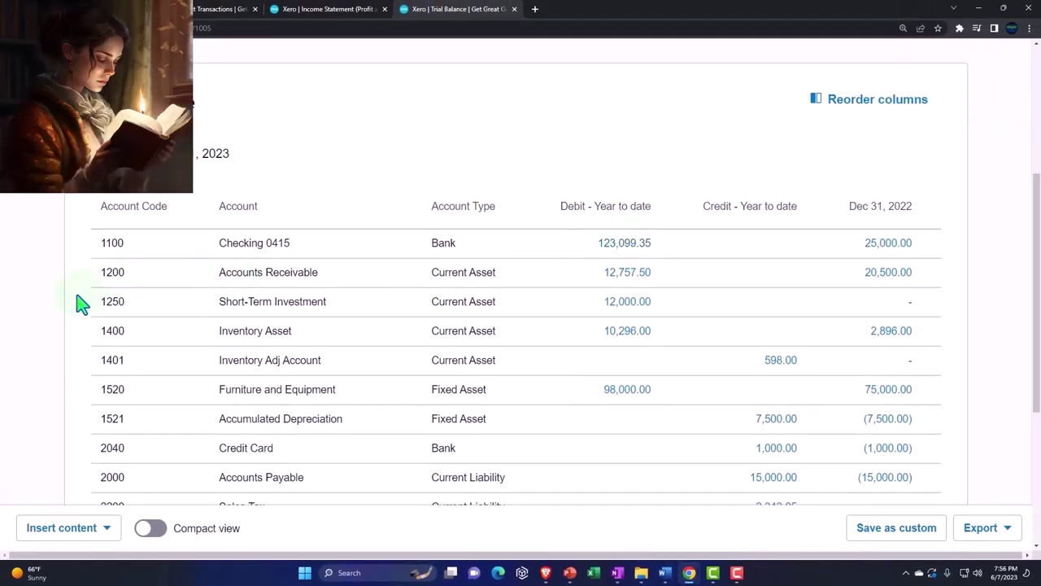
{"action": "scroll", "coordinate": [82, 304], "scroll_direction": "down", "scroll_amount": 2}
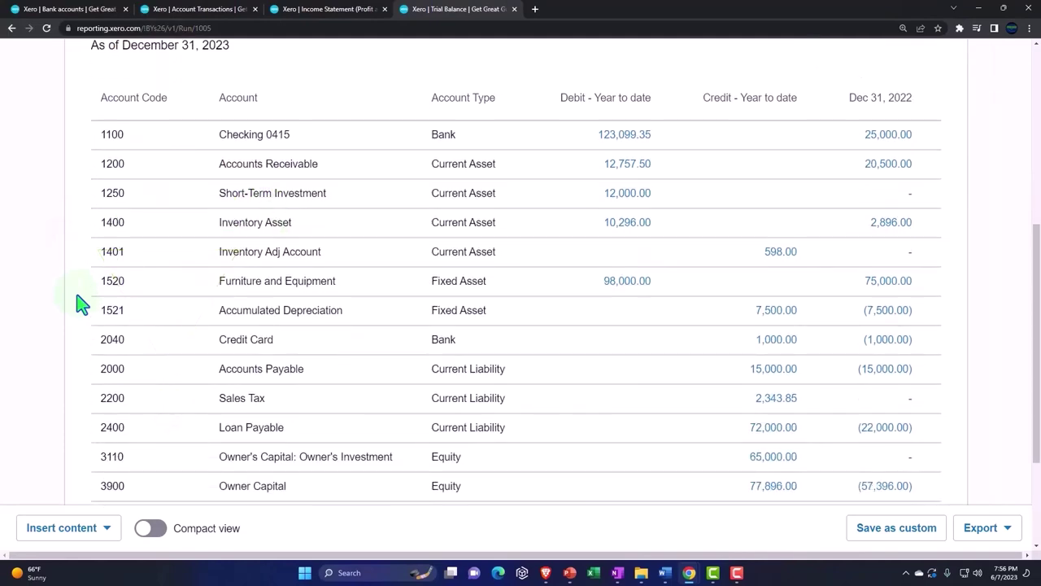
{"action": "scroll", "coordinate": [81, 304], "scroll_direction": "down", "scroll_amount": 1}
{"action": "scroll", "coordinate": [77, 307], "scroll_direction": "down", "scroll_amount": 1}
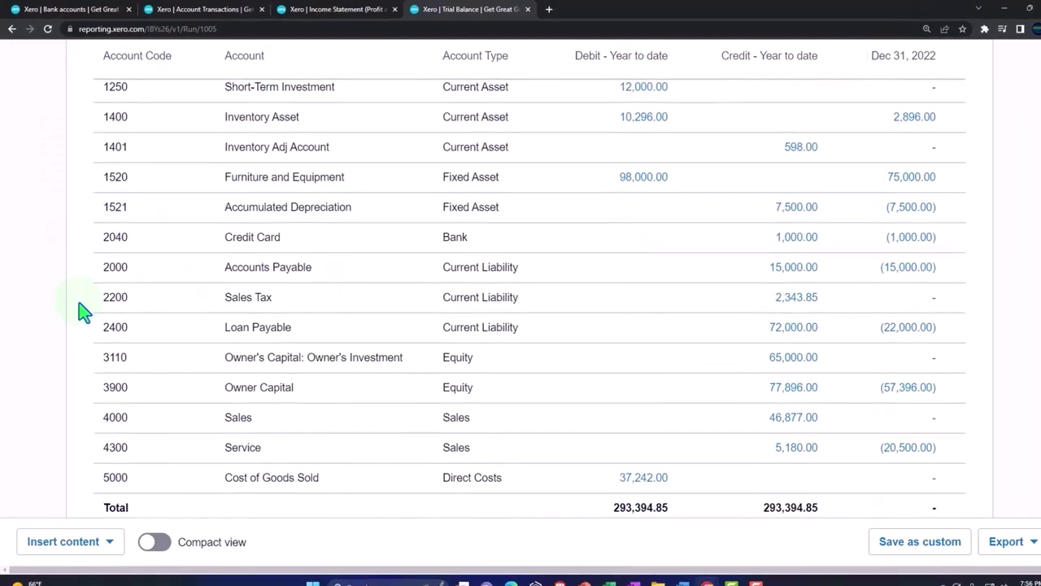